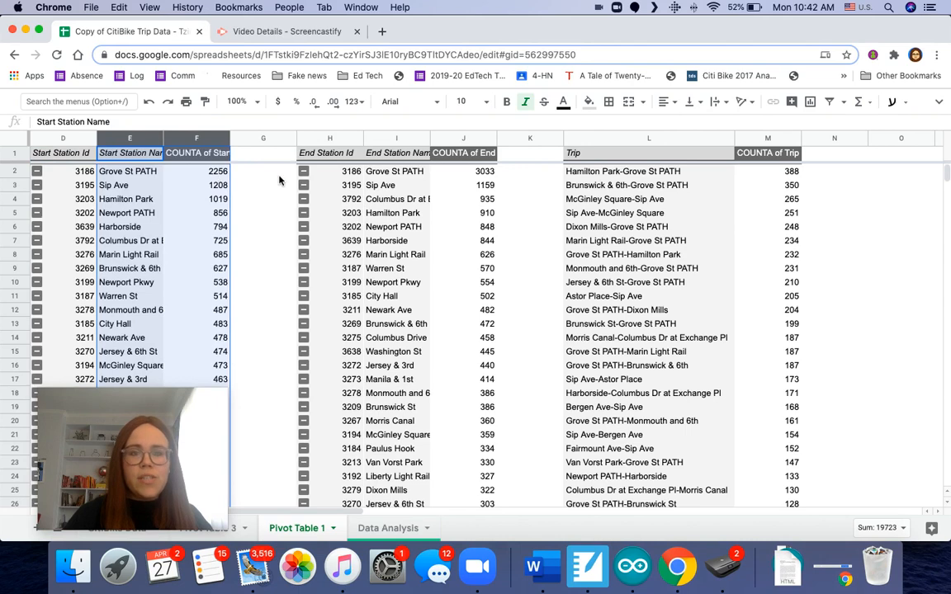
- Review the start station, end station and trip pivot tables on the Pivot Table 1 sheet, including the Trip table's settings
left_click(627, 183)
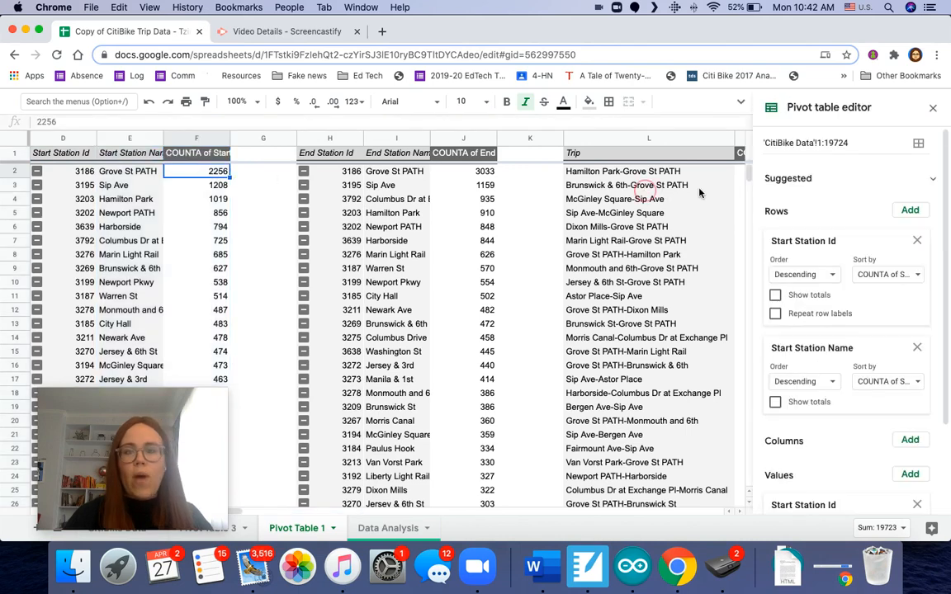
left_click(932, 111)
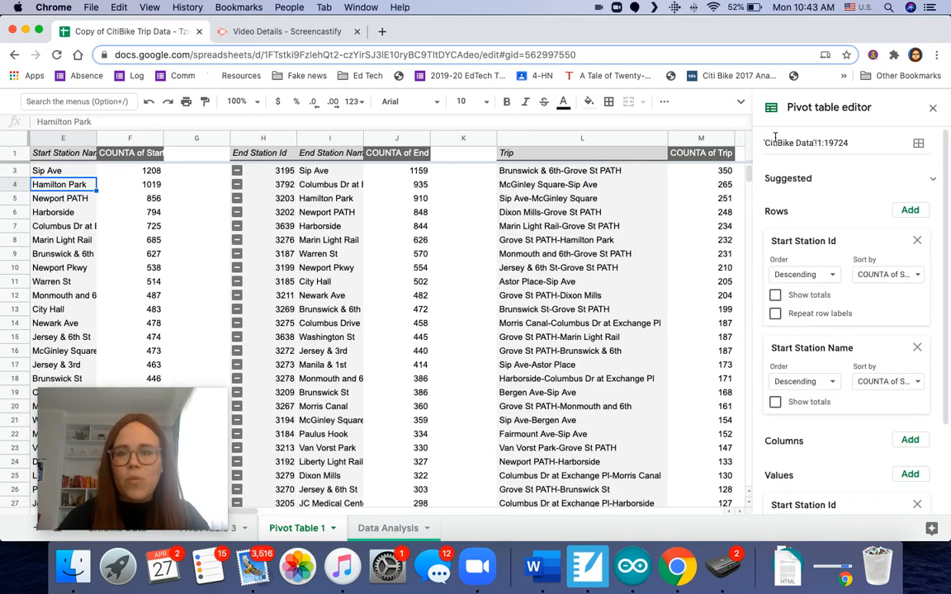
left_click(932, 111)
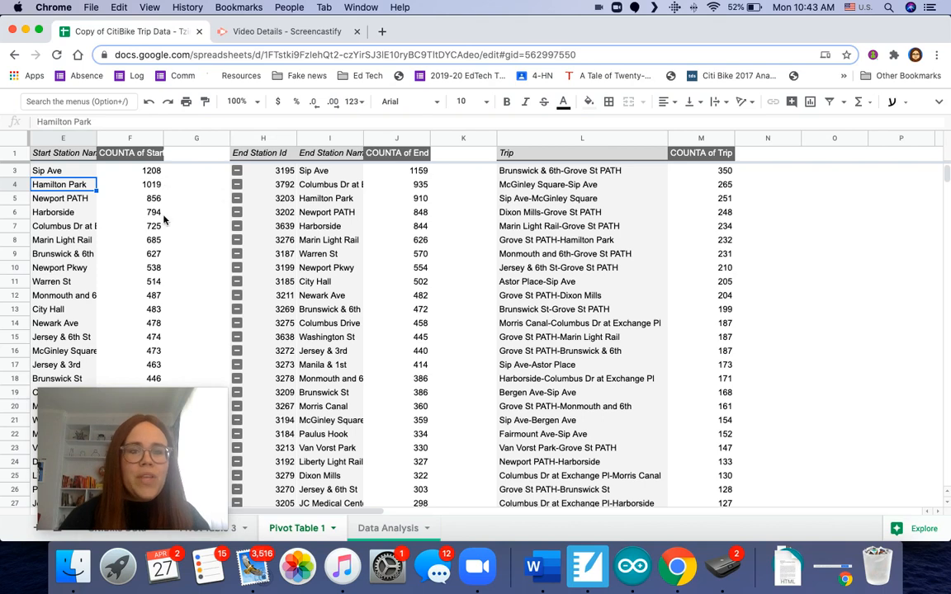
scroll(165, 218, "right", 5)
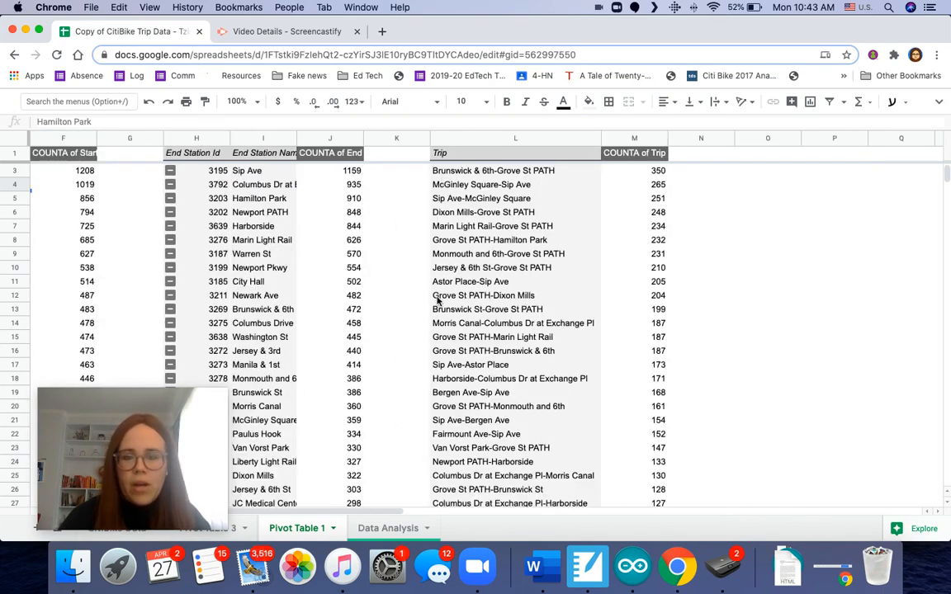
scroll(437, 411, "down", 3)
scroll(438, 410, "up", 3)
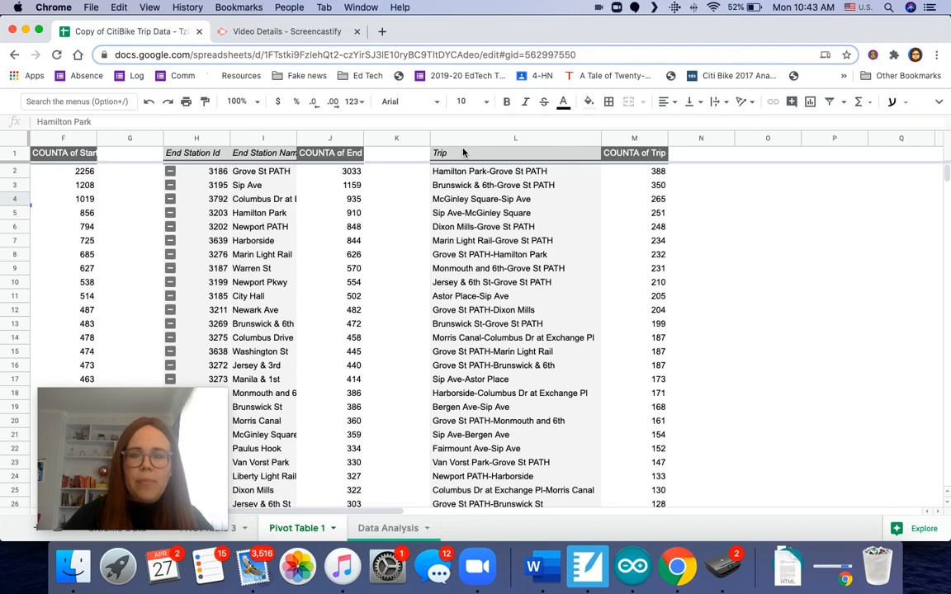
left_click(463, 152)
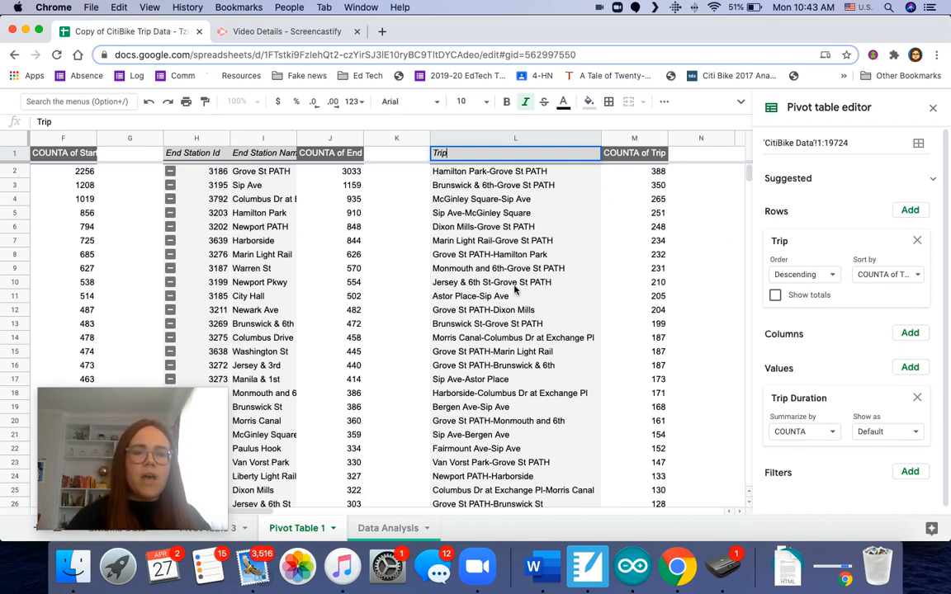
scroll(516, 290, "left", 1)
scroll(516, 290, "left", 3)
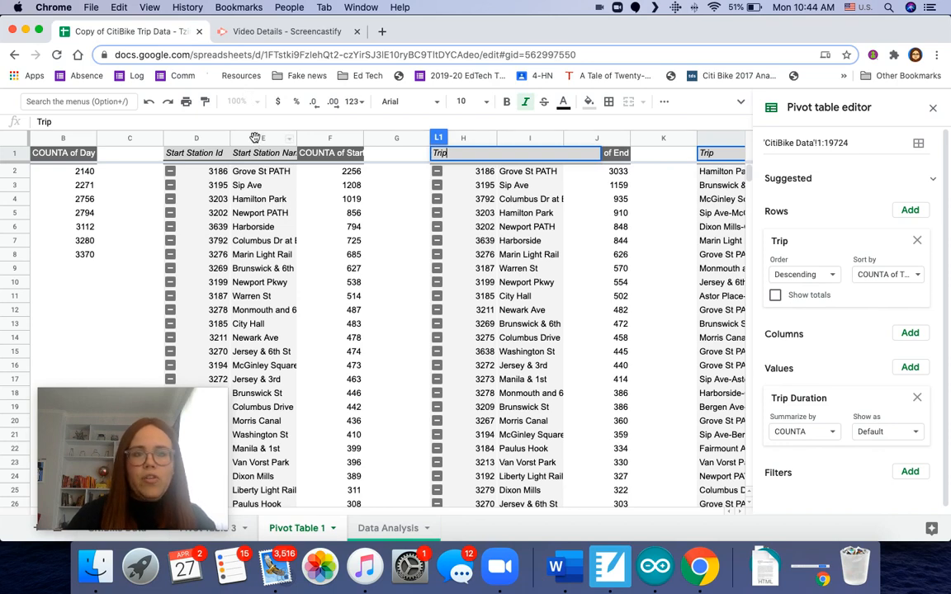
- Insert a chart from the Start Station Name and count columns E and F, and move it clear of columns B to D
left_click_drag(248, 138, 333, 138)
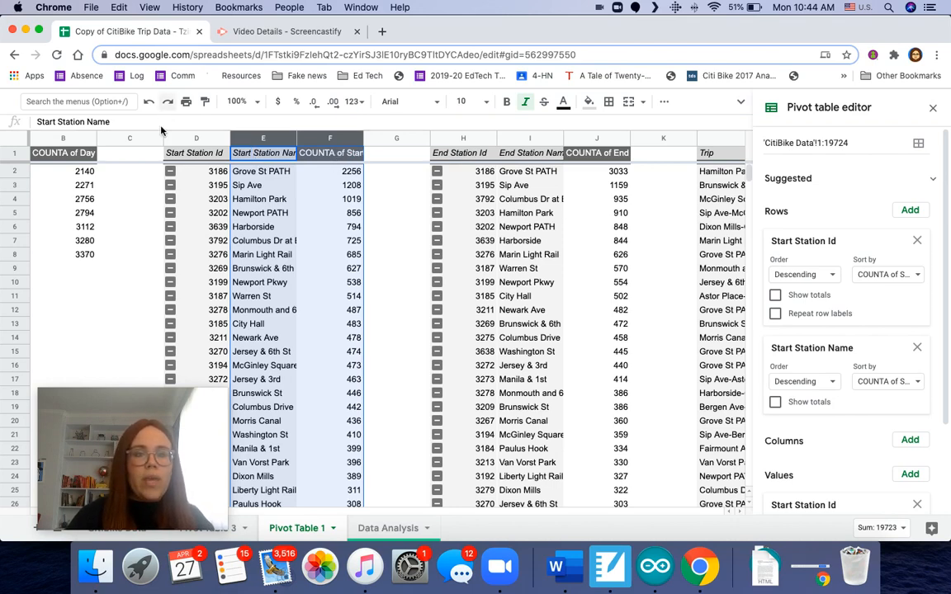
left_click(739, 101)
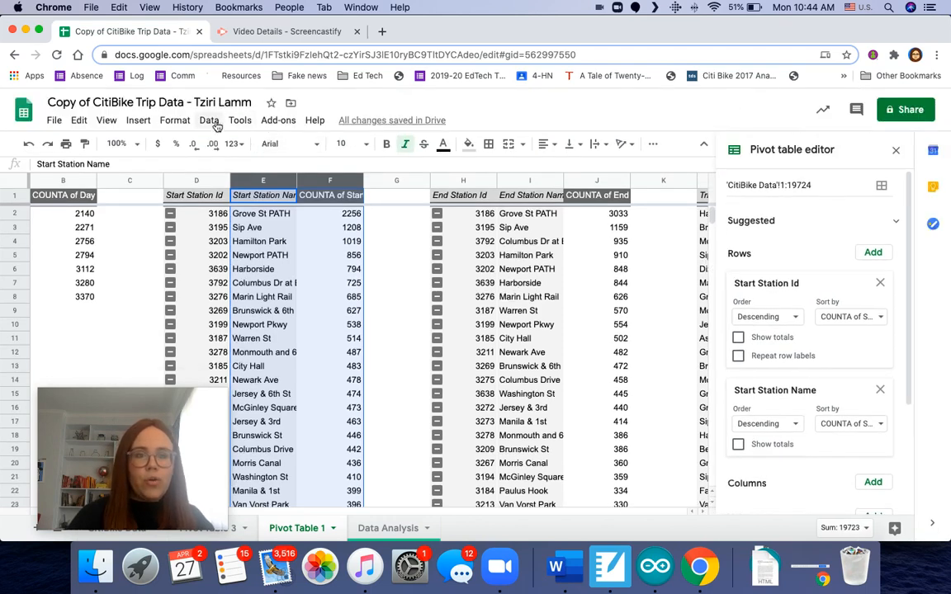
left_click(151, 122)
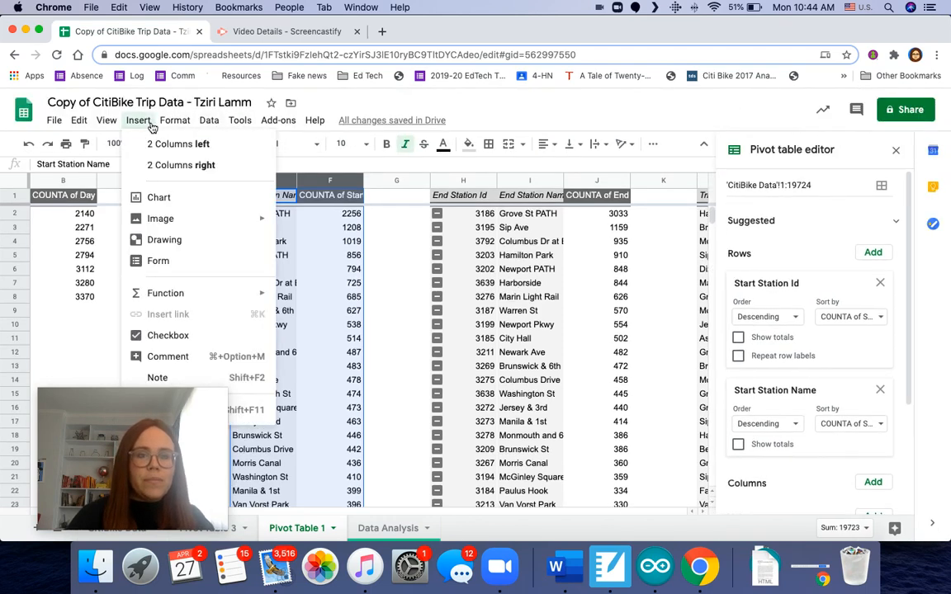
left_click(159, 198)
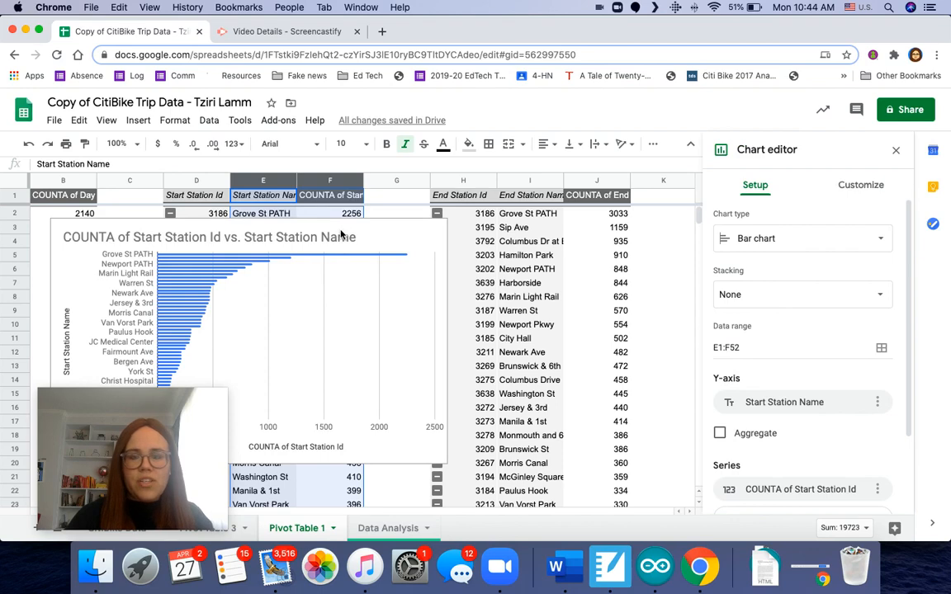
left_click_drag(386, 238, 602, 117)
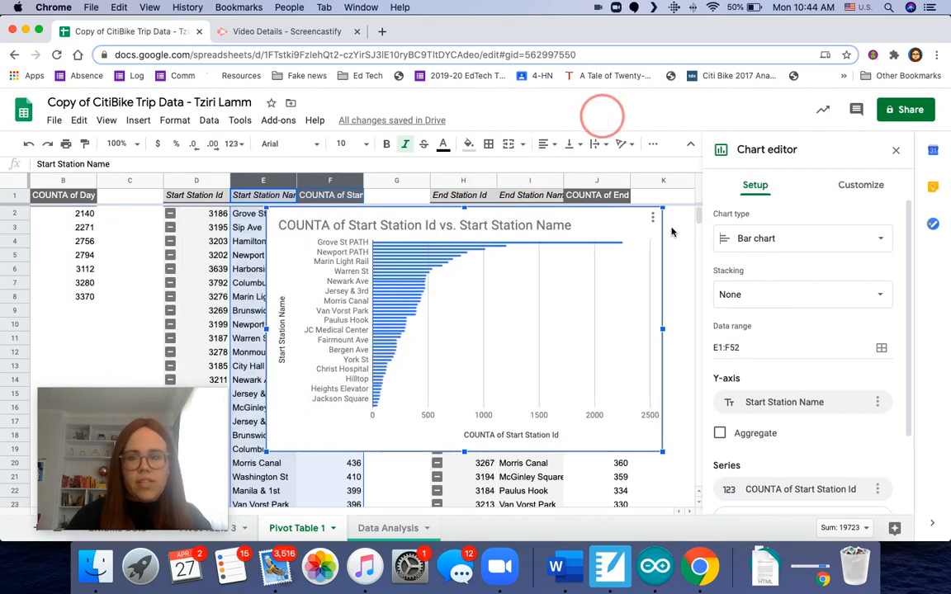
- Change the start station chart from a bar chart to a column chart and check its data range, axis and series setup
left_click(758, 240)
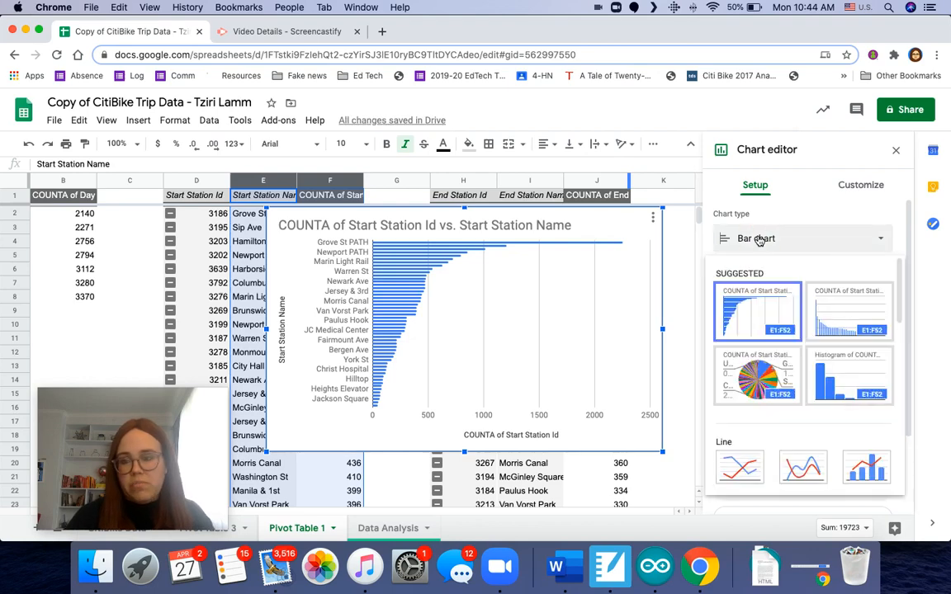
scroll(760, 360, "down", 2)
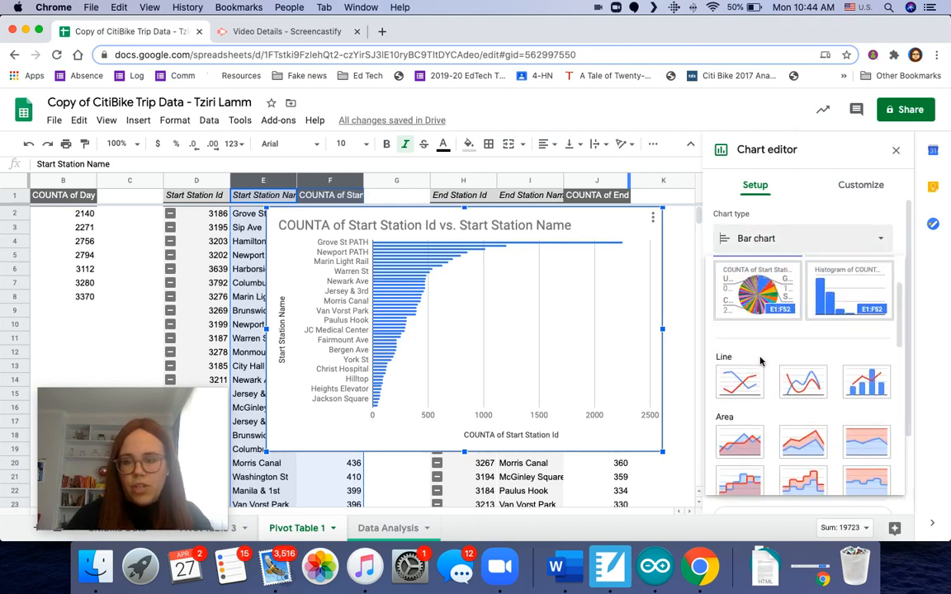
scroll(761, 361, "down", 5)
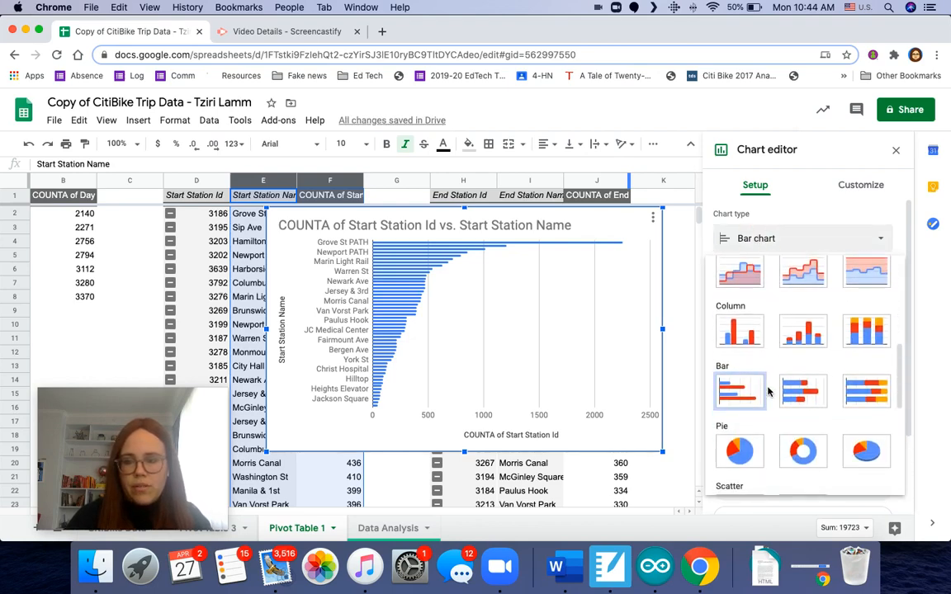
scroll(776, 397, "down", 1)
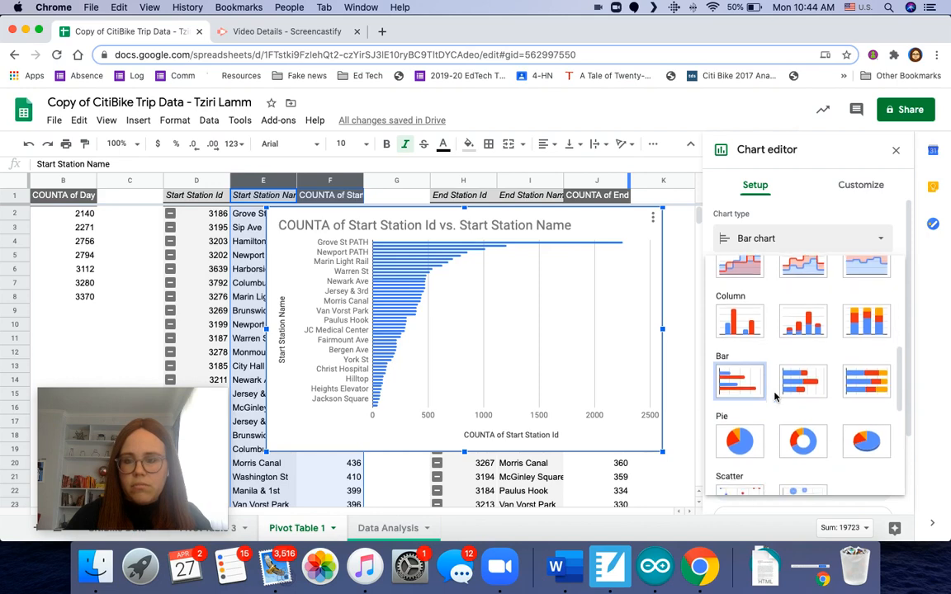
left_click(751, 331)
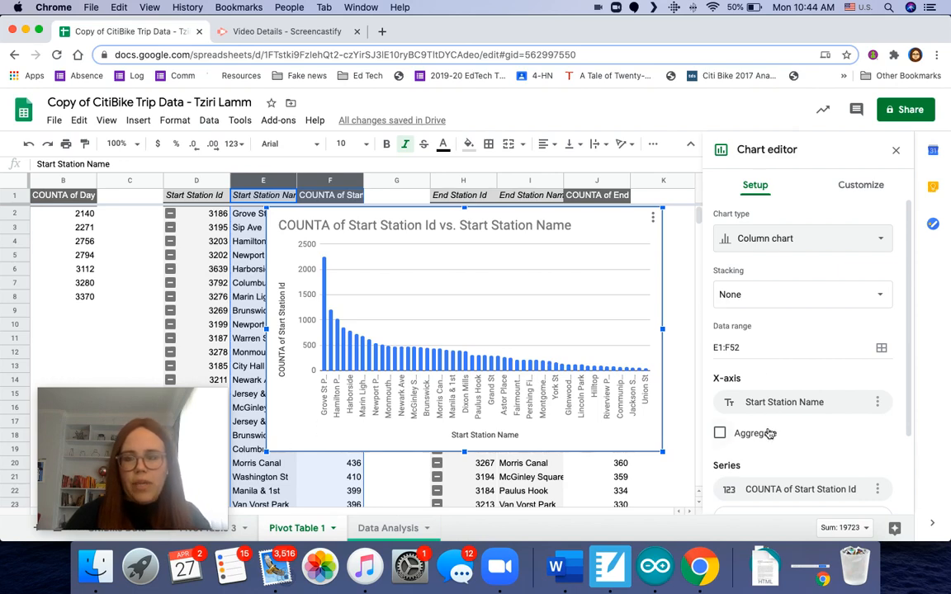
left_click(765, 241)
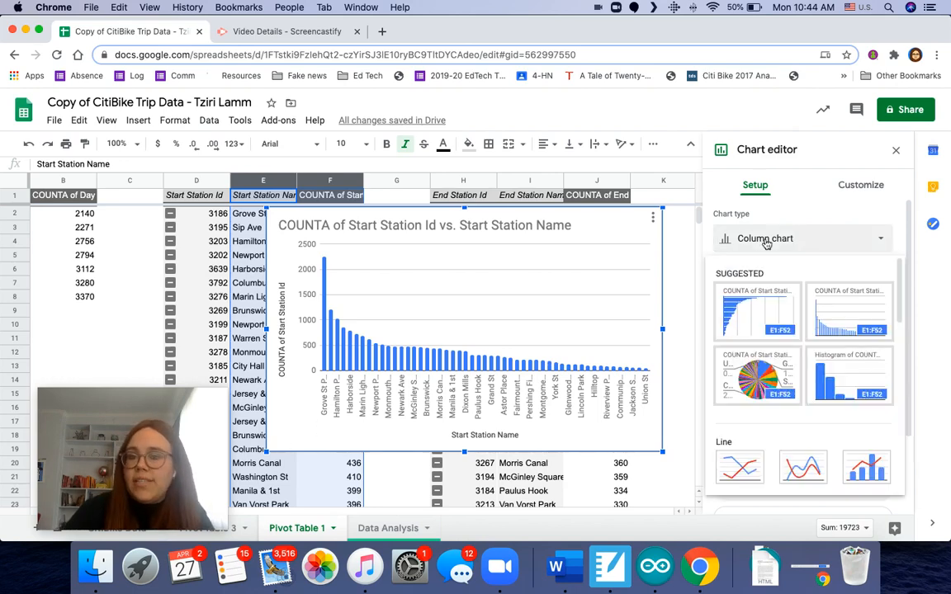
left_click(767, 242)
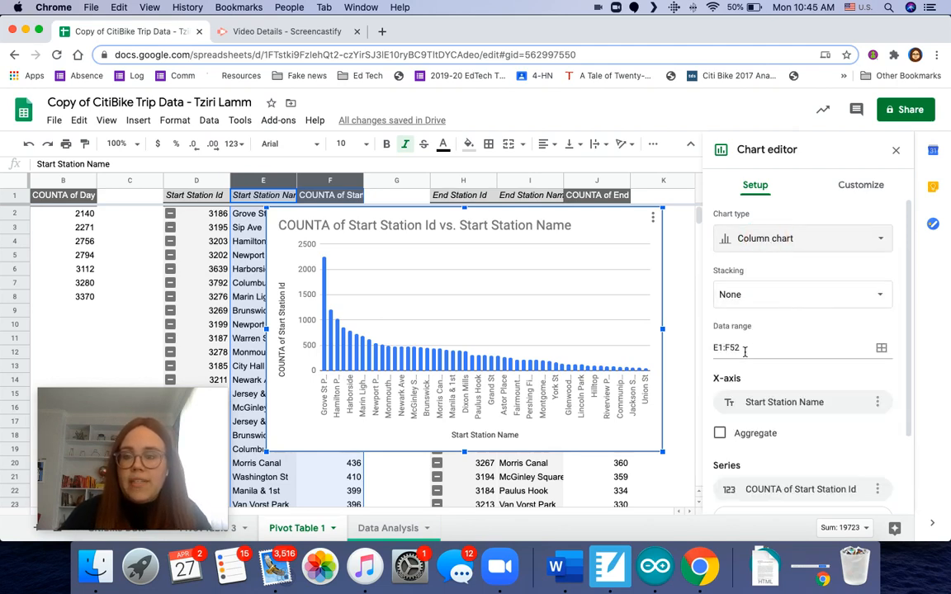
scroll(745, 352, "down", 2)
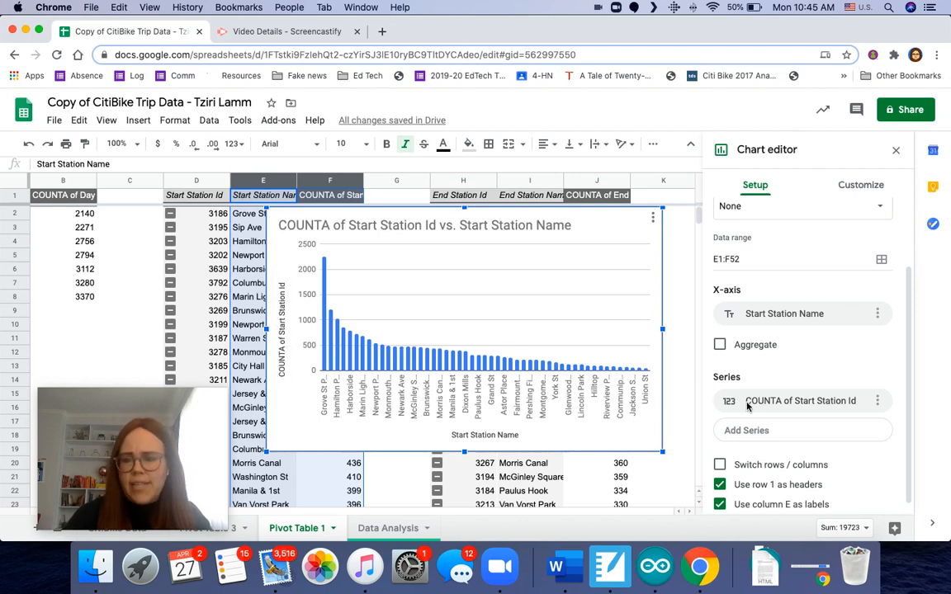
scroll(771, 413, "down", 1)
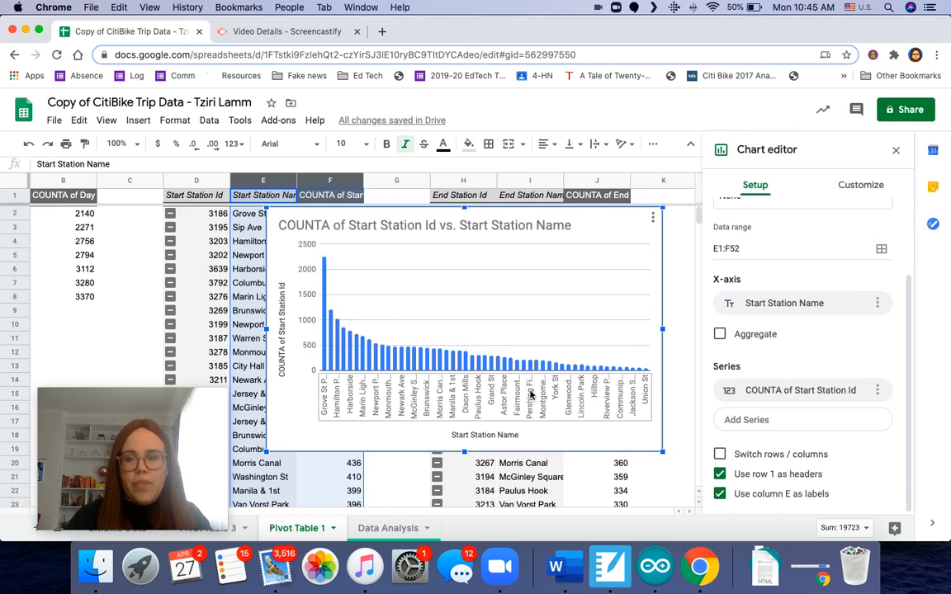
- Set the chart title to "Most Popular Start Stations"
left_click(858, 186)
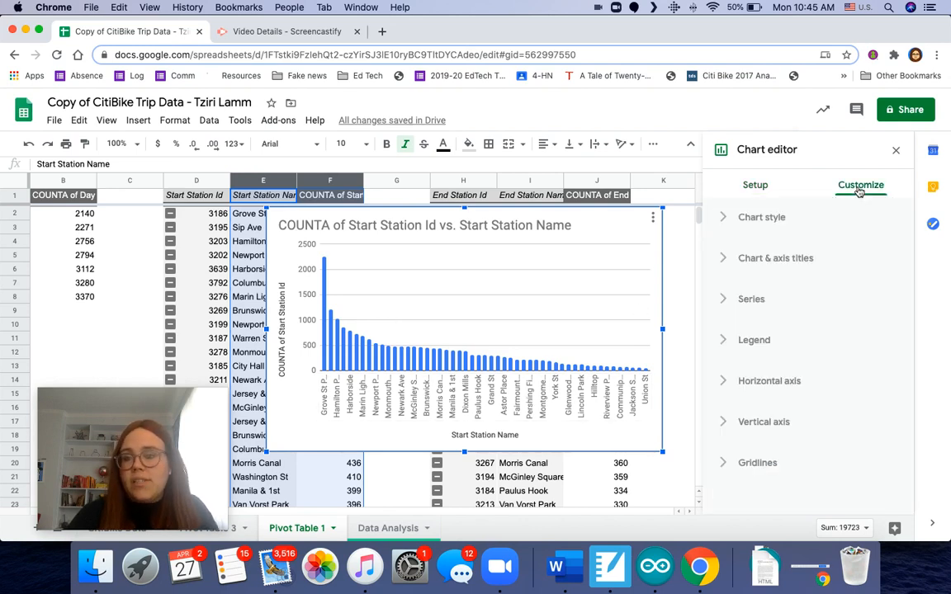
left_click(723, 218)
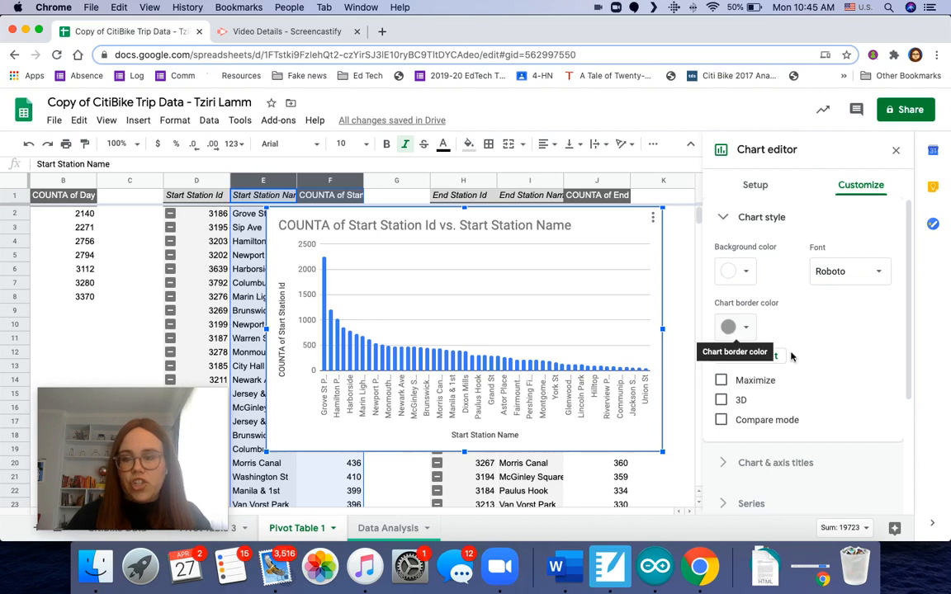
scroll(791, 355, "down", 3)
left_click(770, 366)
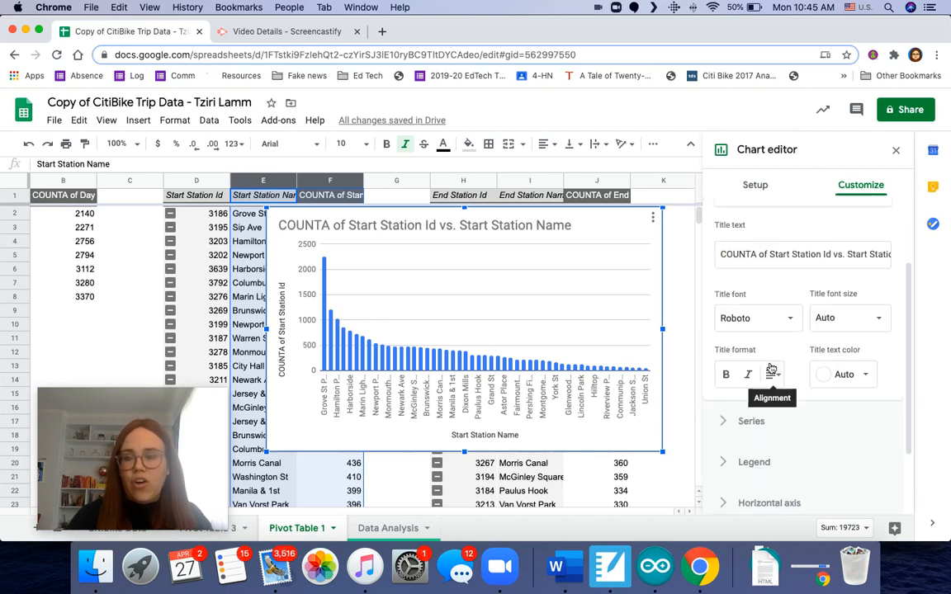
left_click(748, 256)
triple_click(744, 258)
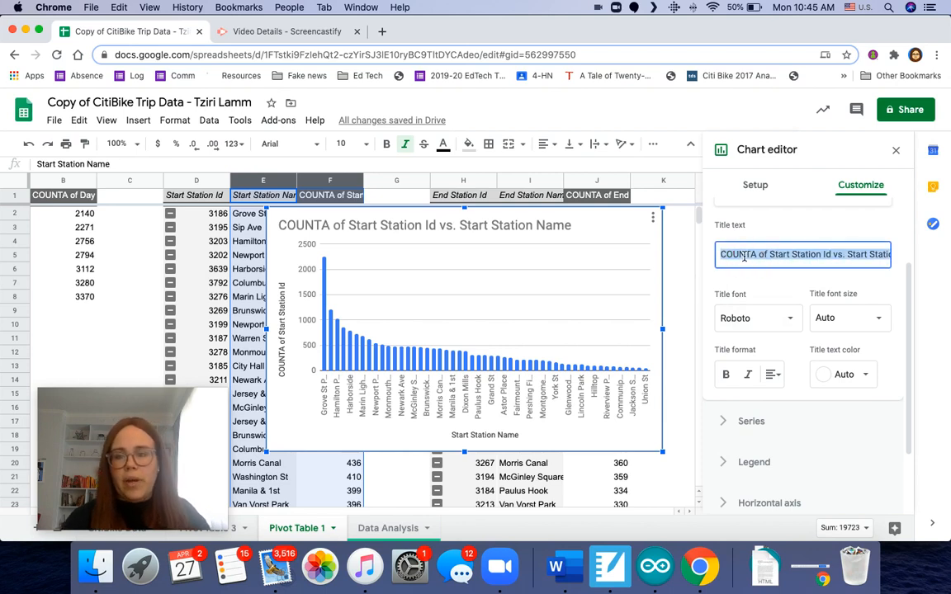
type("Most")
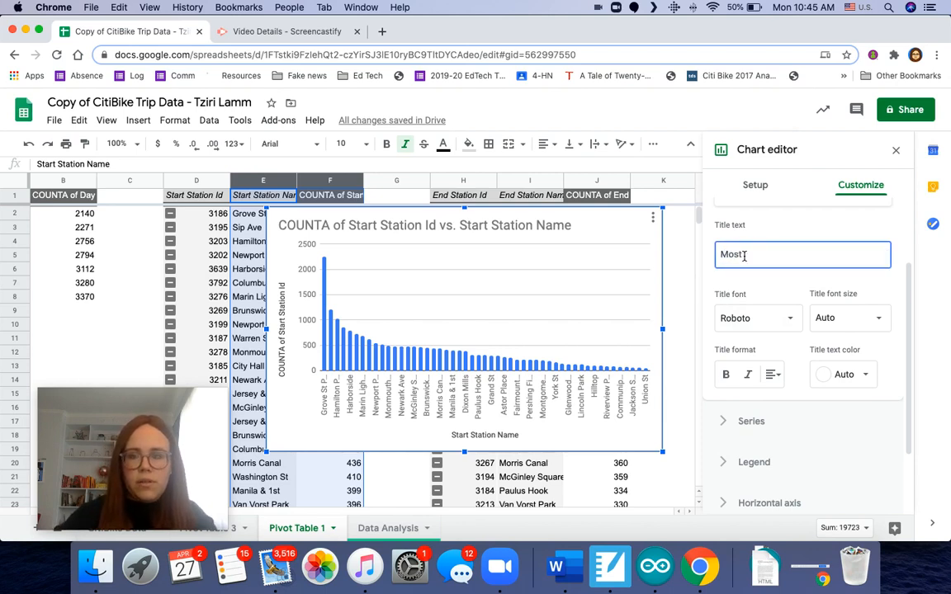
type(" Popular Sta")
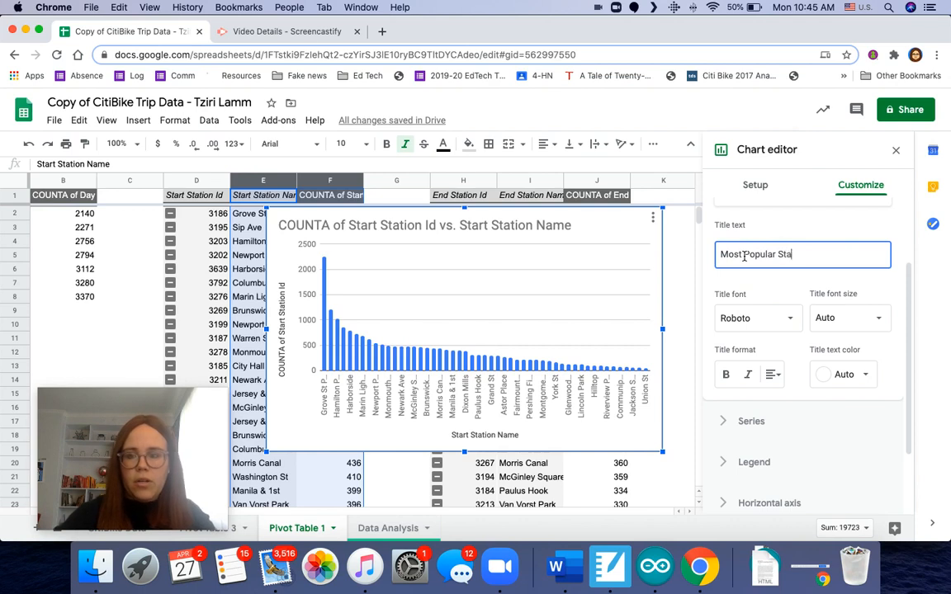
type("rt Stat")
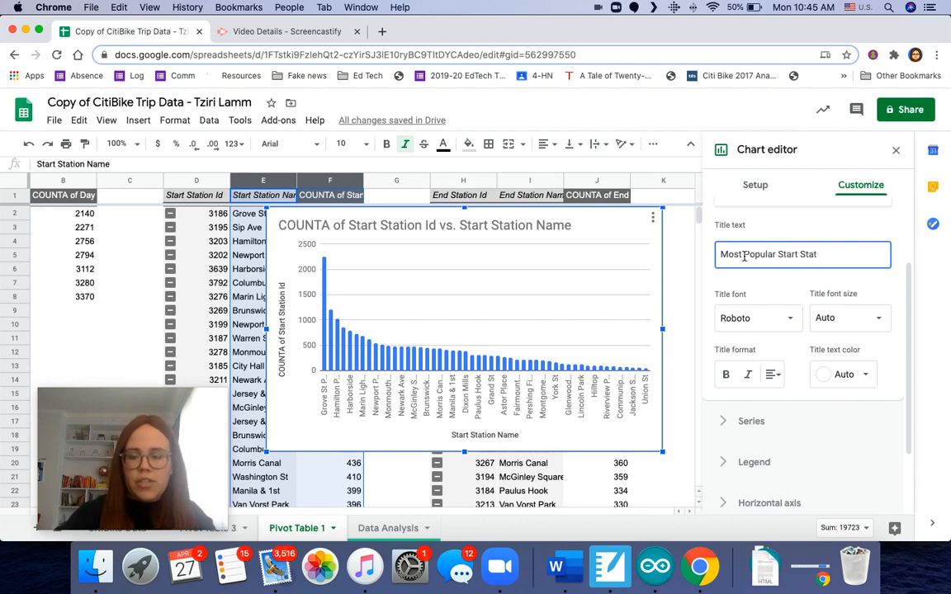
type("ions")
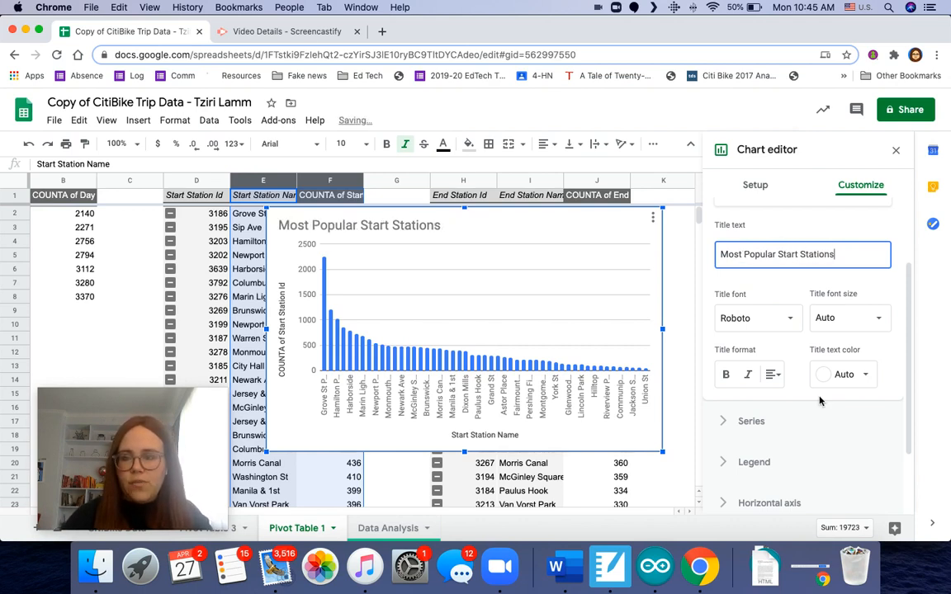
- Check the series formatting options and set the chart's vertical axis title to "Number of Trips"
left_click(766, 420)
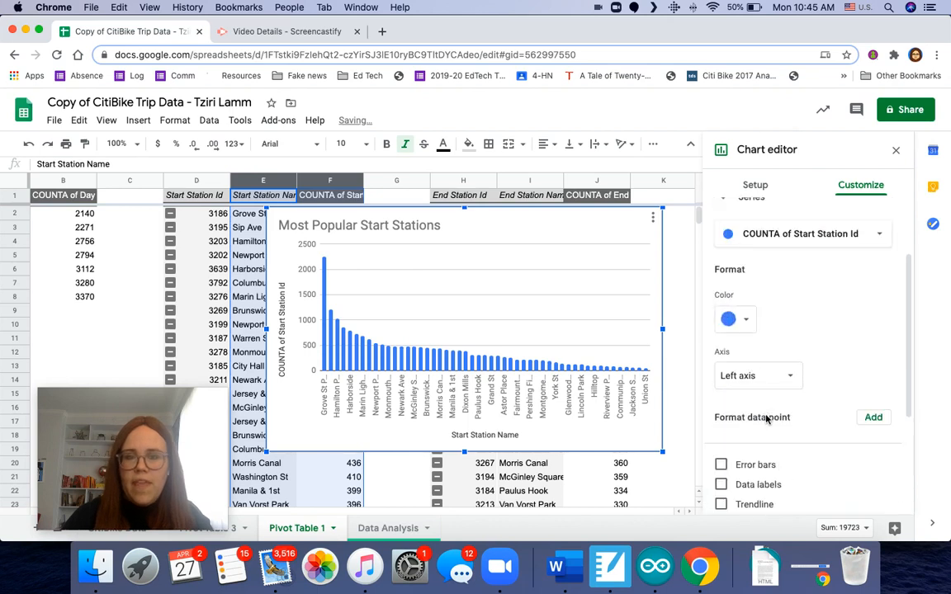
scroll(731, 327, "up", 2)
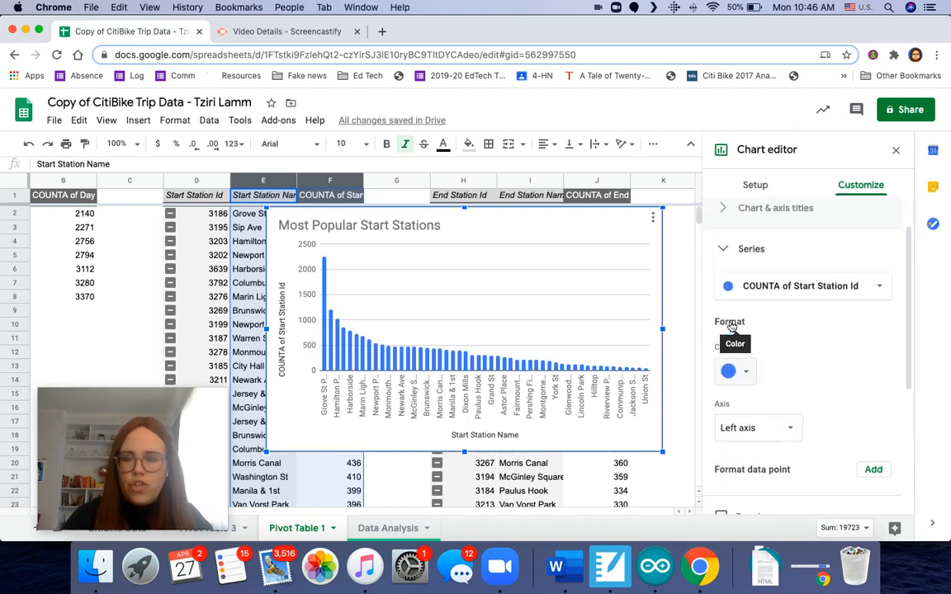
scroll(773, 335, "down", 2)
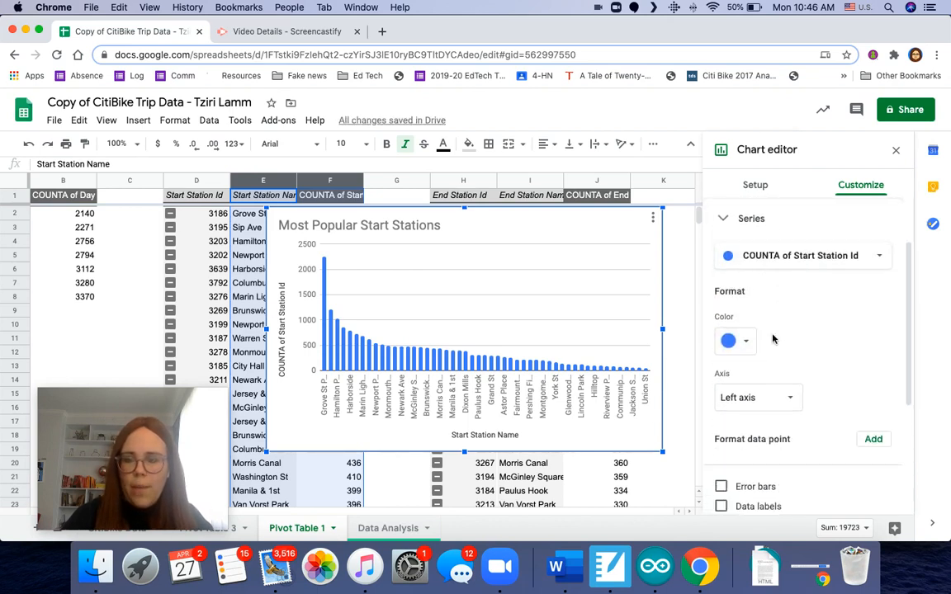
left_click(280, 354)
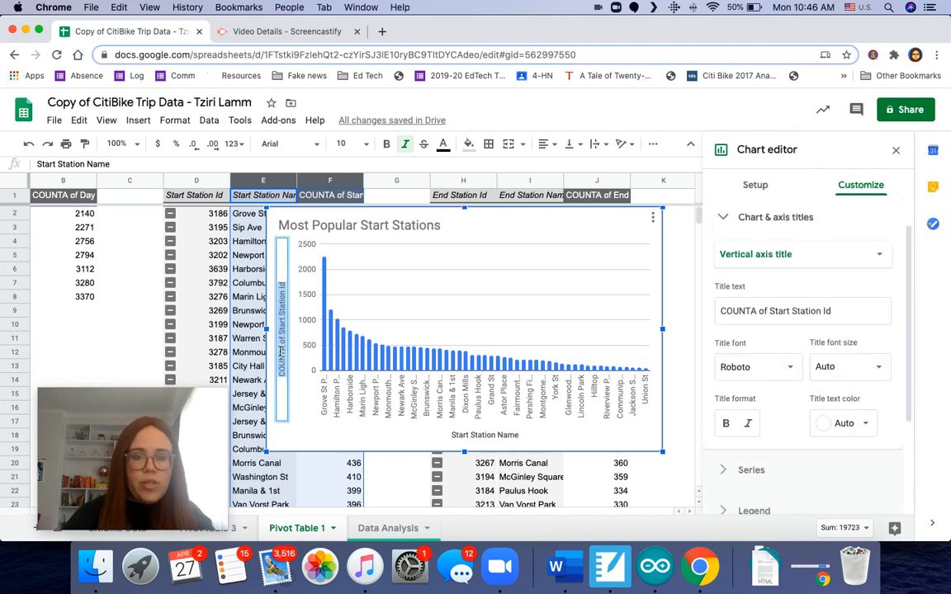
type("Number of")
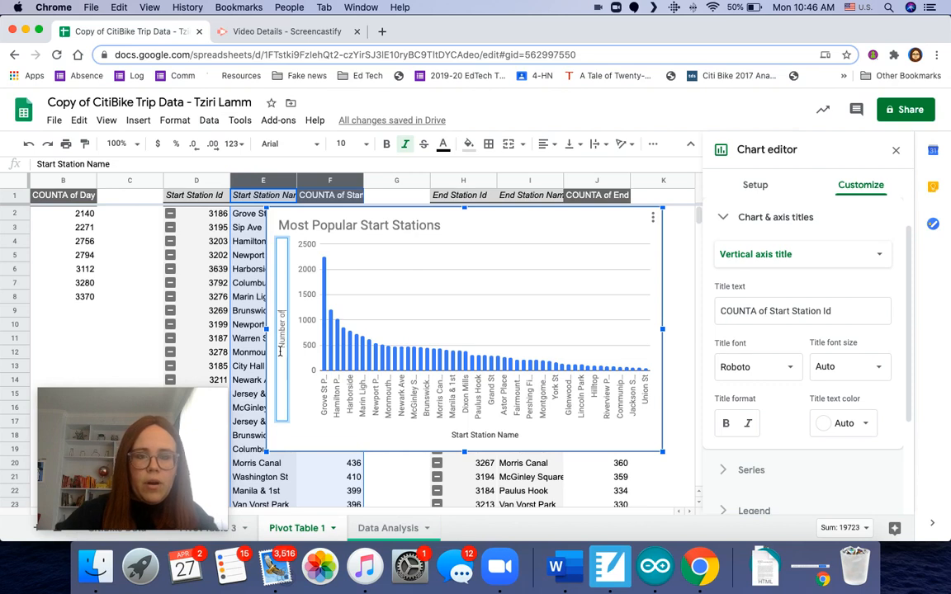
type(" Trips")
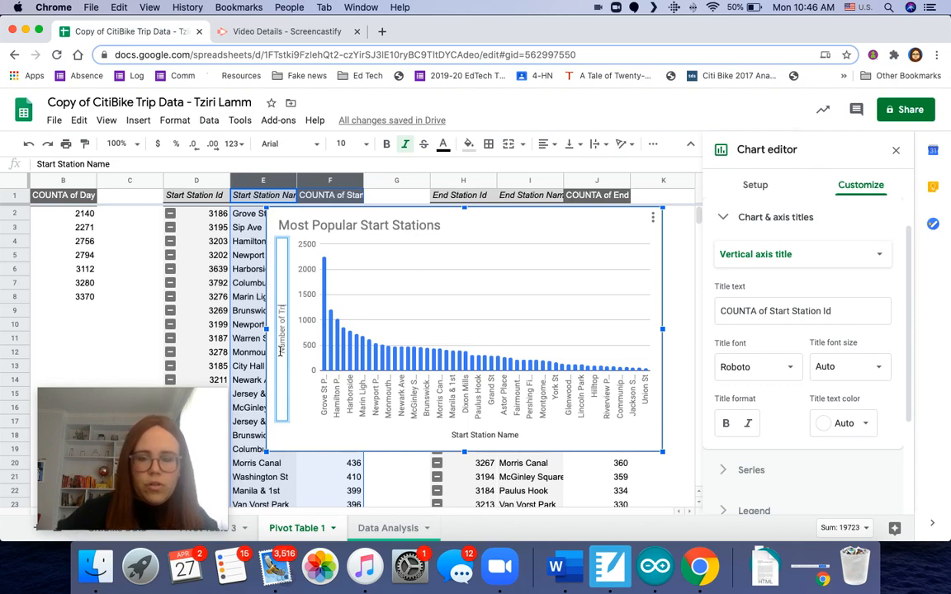
- Apply "Number of Trips" as the vertical axis title and move the start stations chart over columns D to J
left_click(327, 452)
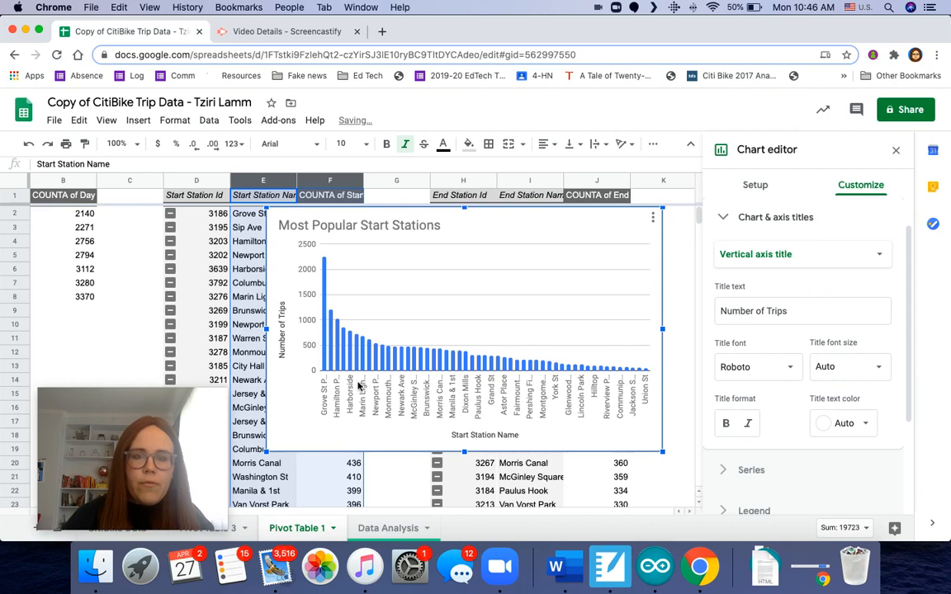
left_click(453, 241)
left_click_drag(529, 215, 399, 310)
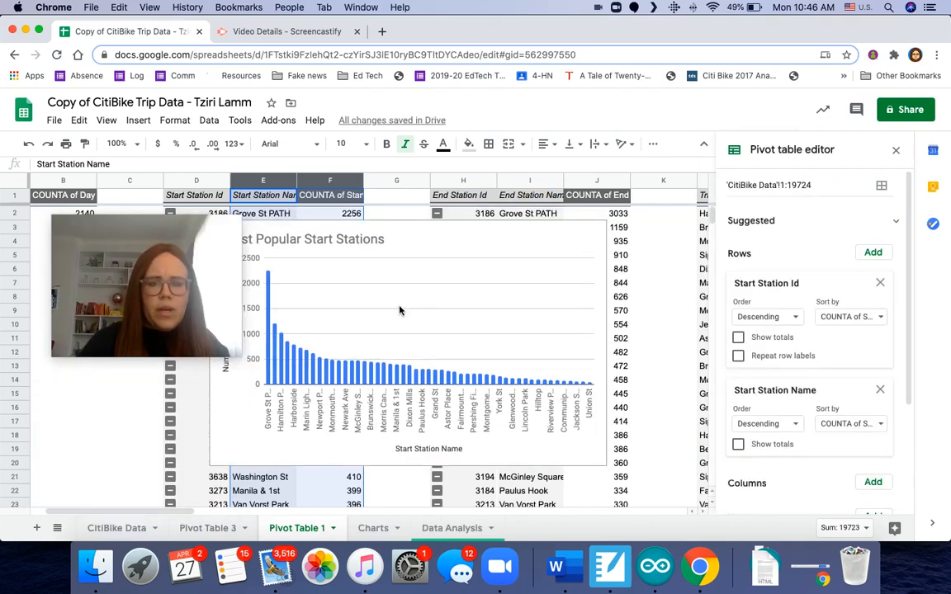
- Copy the Most Popular Start Stations chart to the Charts sheet and position it at the sheet's upper-left corner by cell A1
left_click(469, 234)
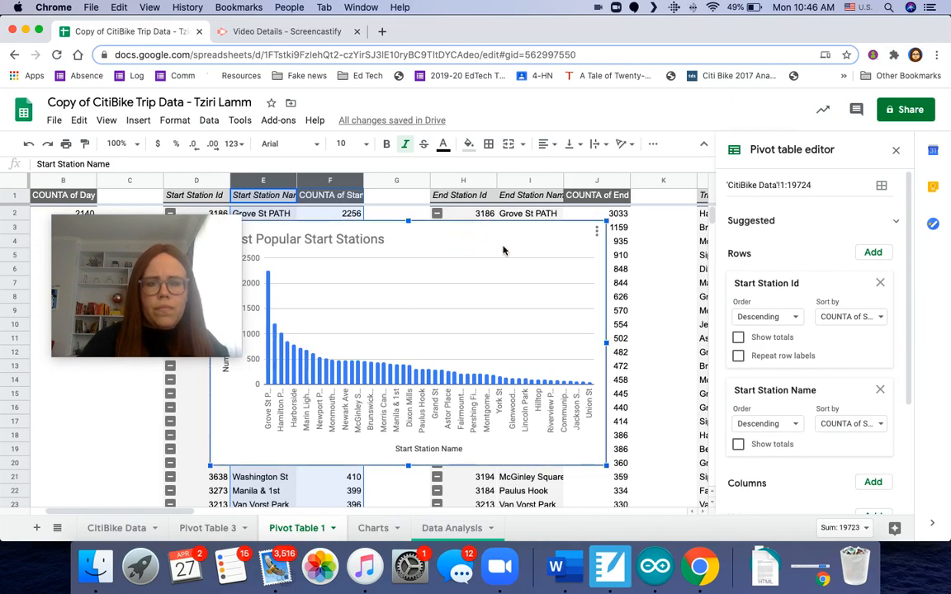
key("super+c")
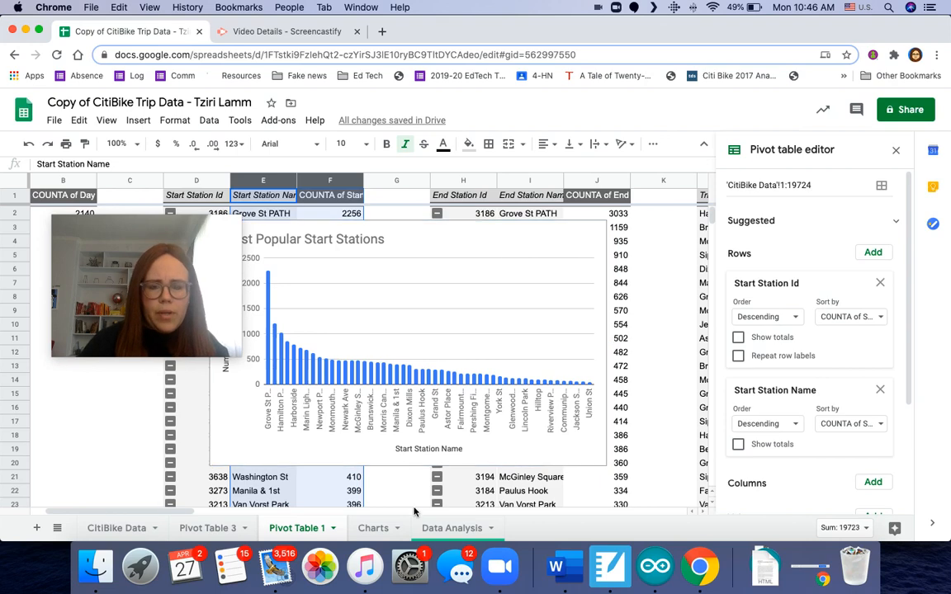
left_click(372, 529)
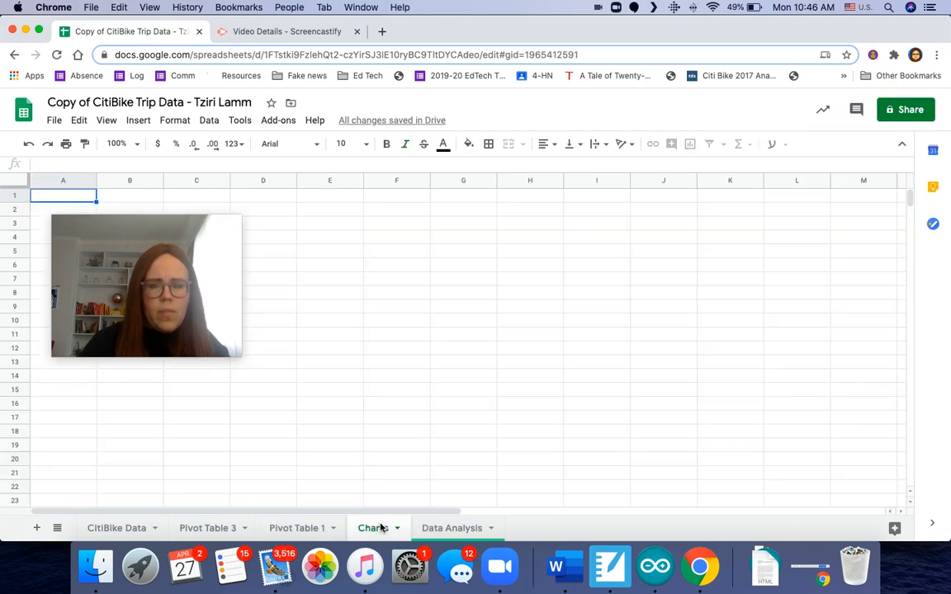
key("super+v")
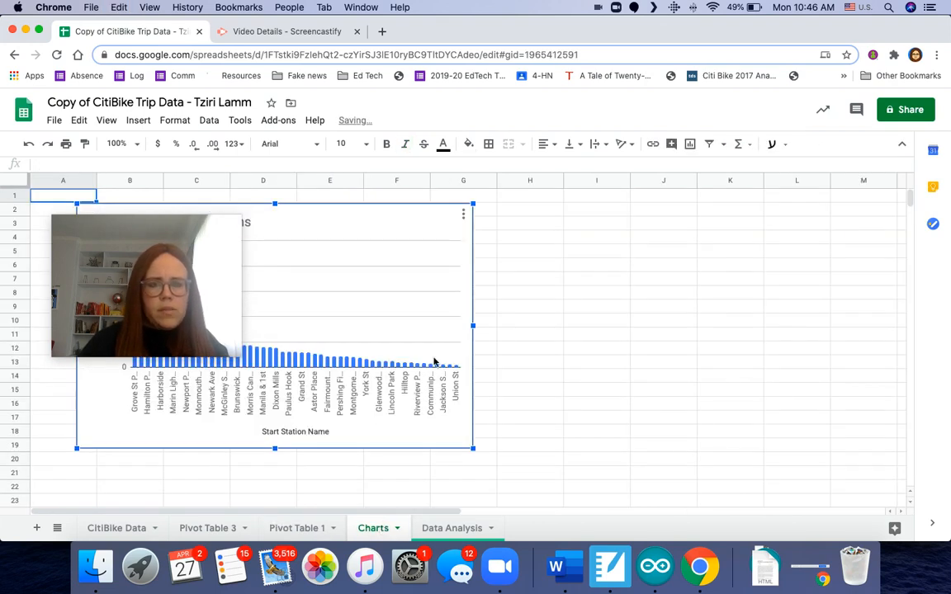
left_click_drag(367, 210, 339, 199)
- Delete the original start stations chart from the Pivot Table 1 sheet and return to the Charts sheet
left_click(296, 527)
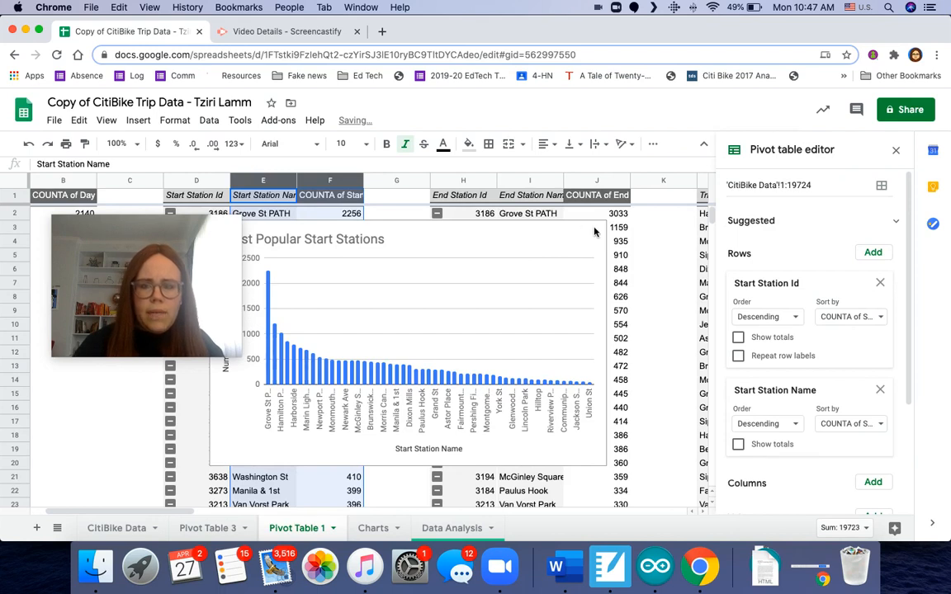
left_click(596, 234)
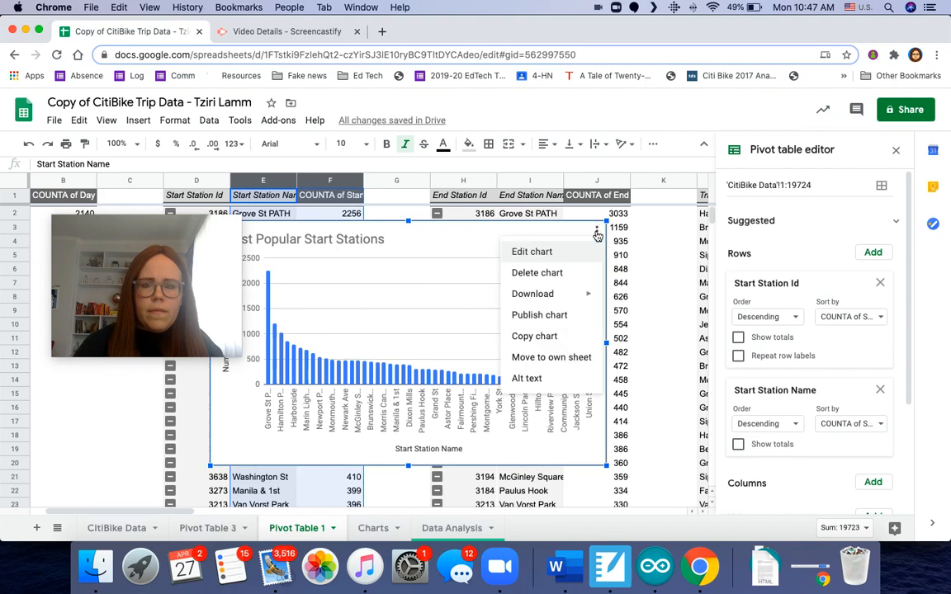
left_click(564, 273)
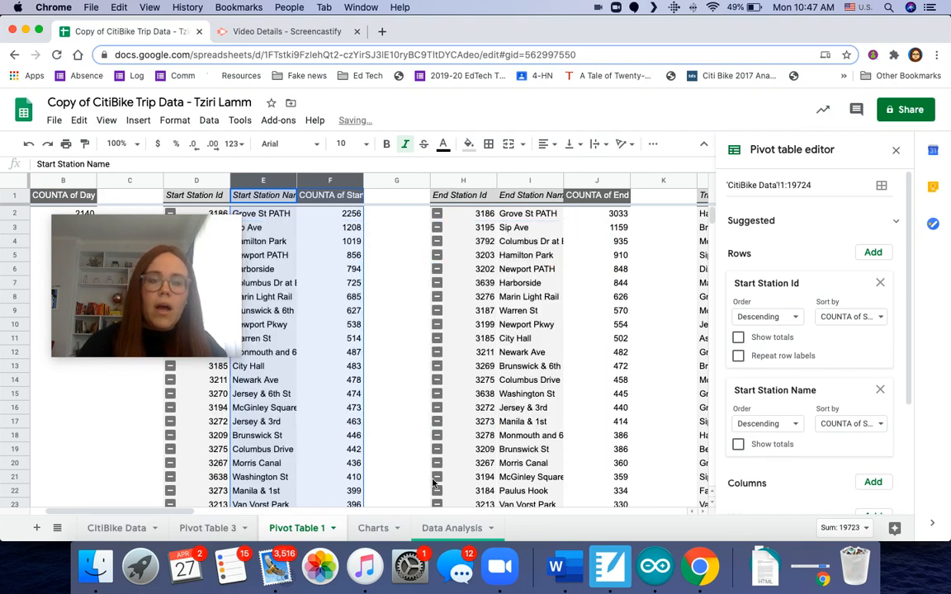
left_click(373, 529)
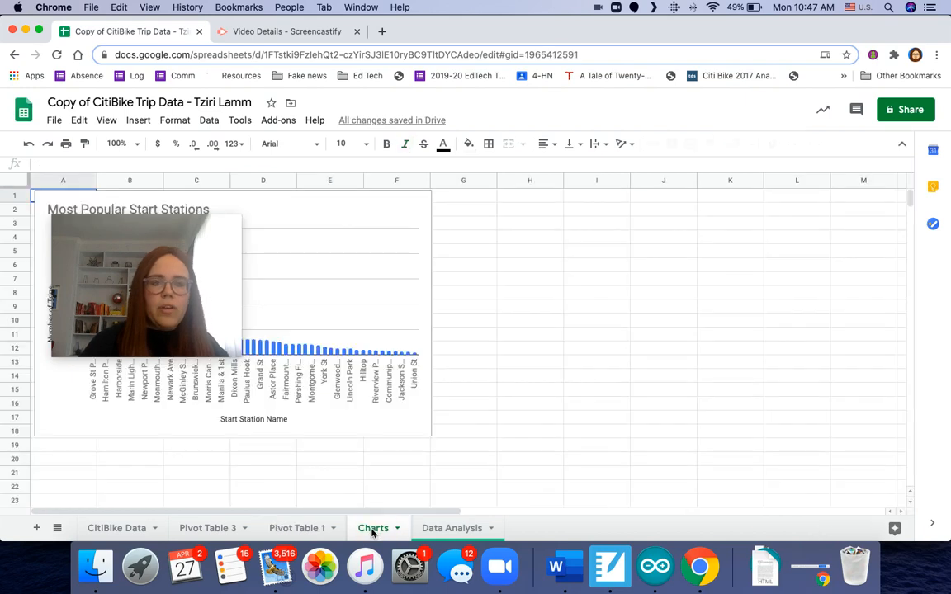